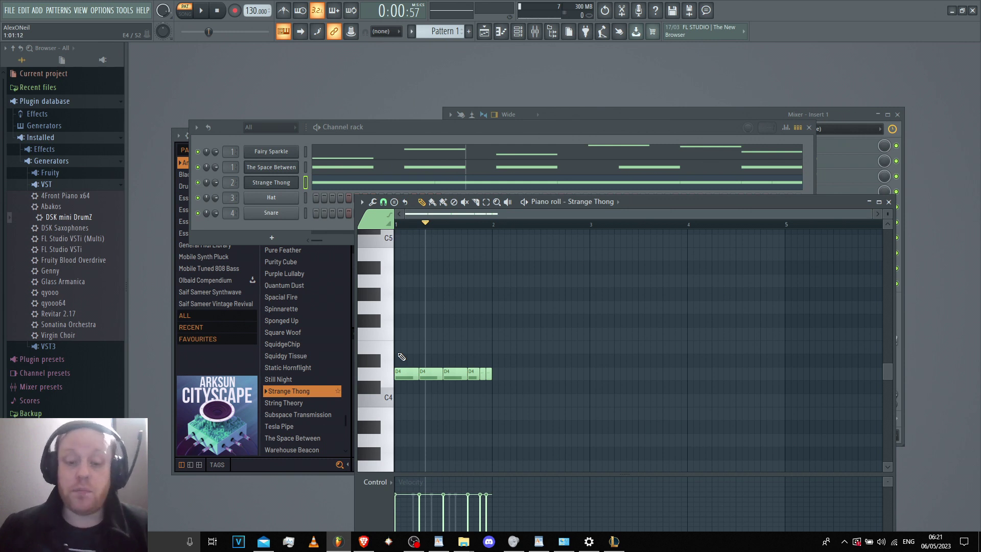
ctrl+scroll(403, 353, up, 3)
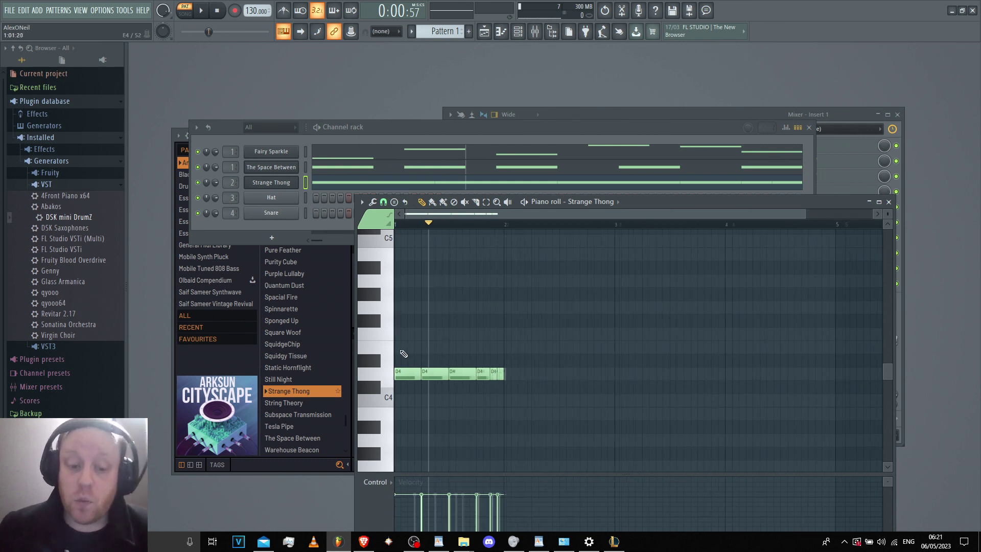
ctrl+scroll(403, 353, down, 3)
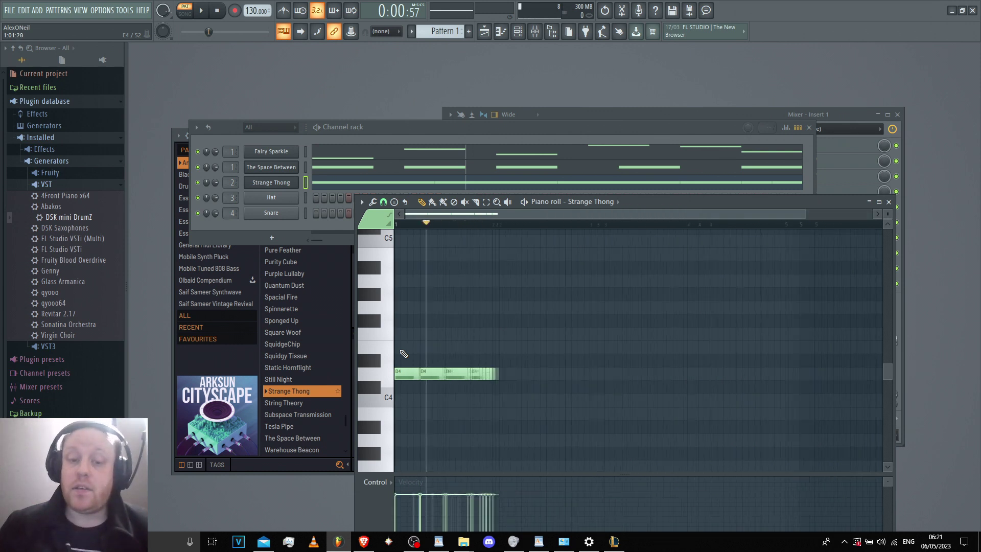
ctrl+scroll(403, 353, up, 4)
ctrl+scroll(403, 353, down, 4)
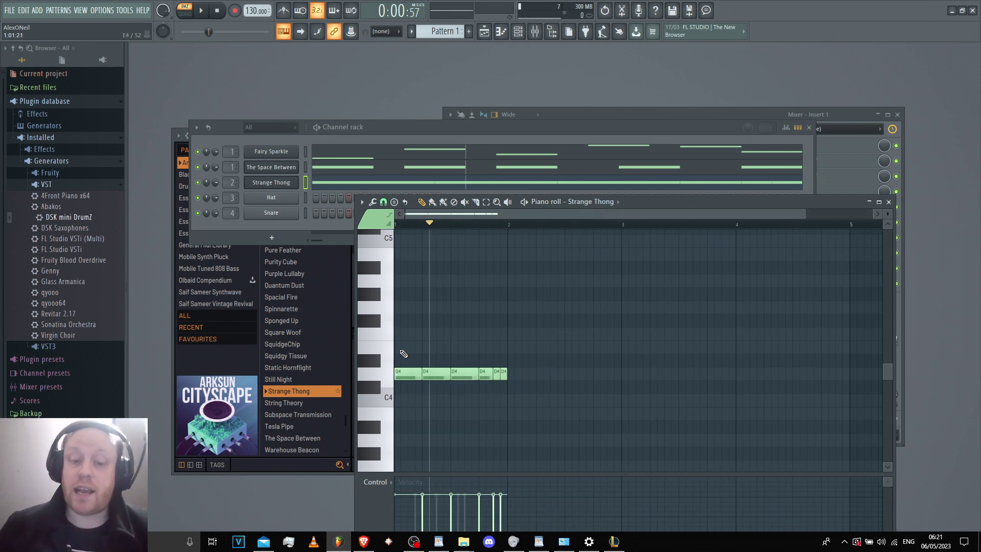
ctrl+scroll(504, 350, up, 2)
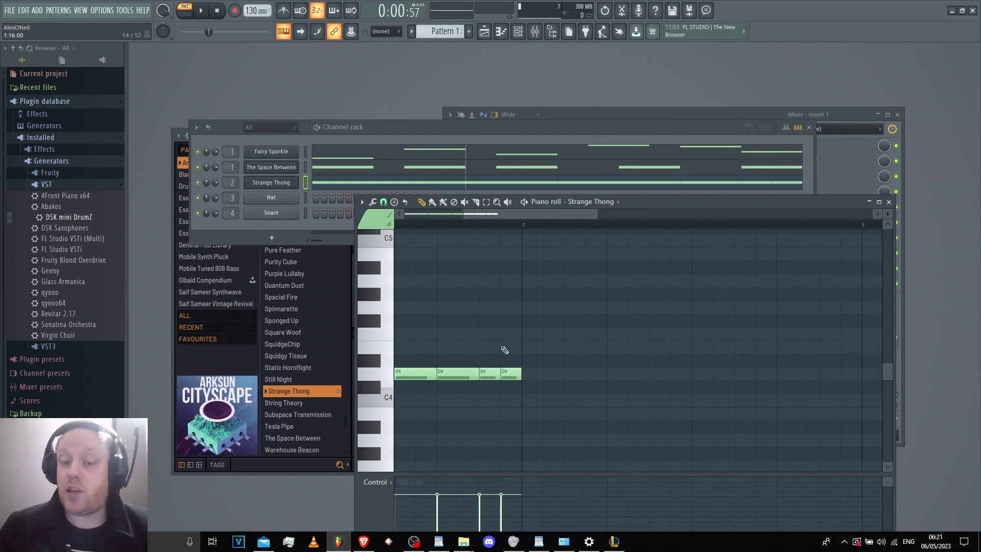
ctrl+scroll(504, 351, down, 2)
ctrl+scroll(421, 344, up, 2)
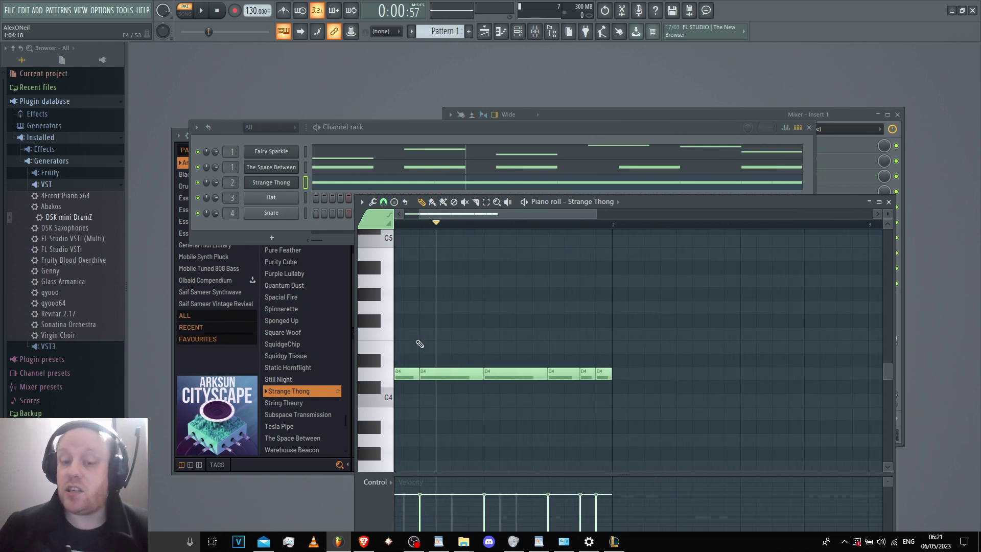
ctrl+scroll(421, 345, down, 2)
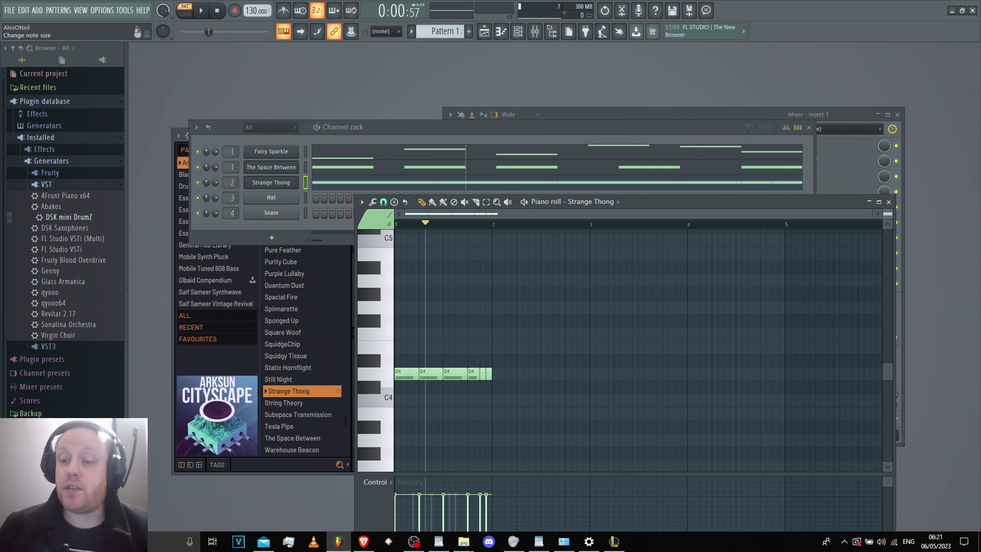
scroll(888, 214, up, 1)
scroll(887, 214, up, 2)
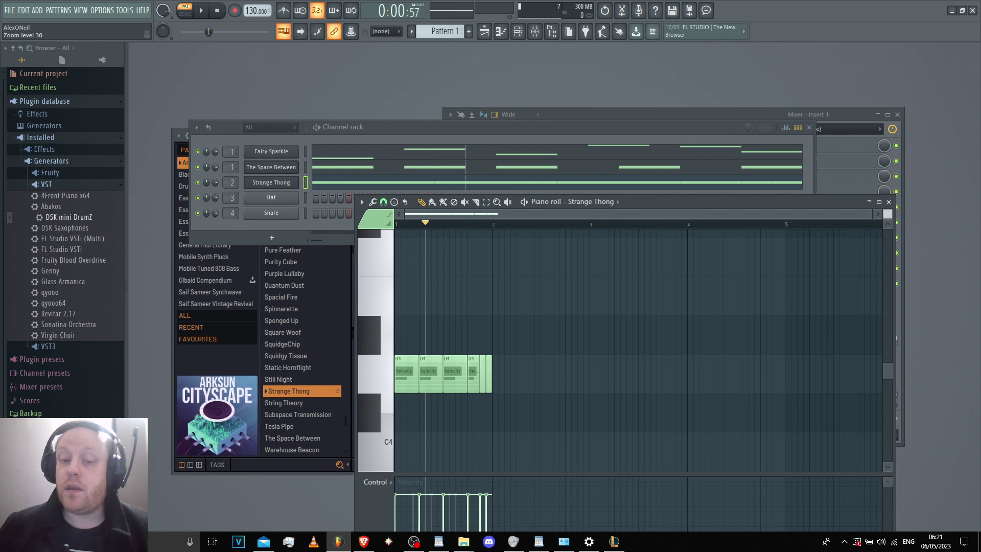
scroll(887, 215, down, 2)
scroll(887, 215, down, 3)
scroll(887, 215, down, 3)
scroll(888, 215, down, 2)
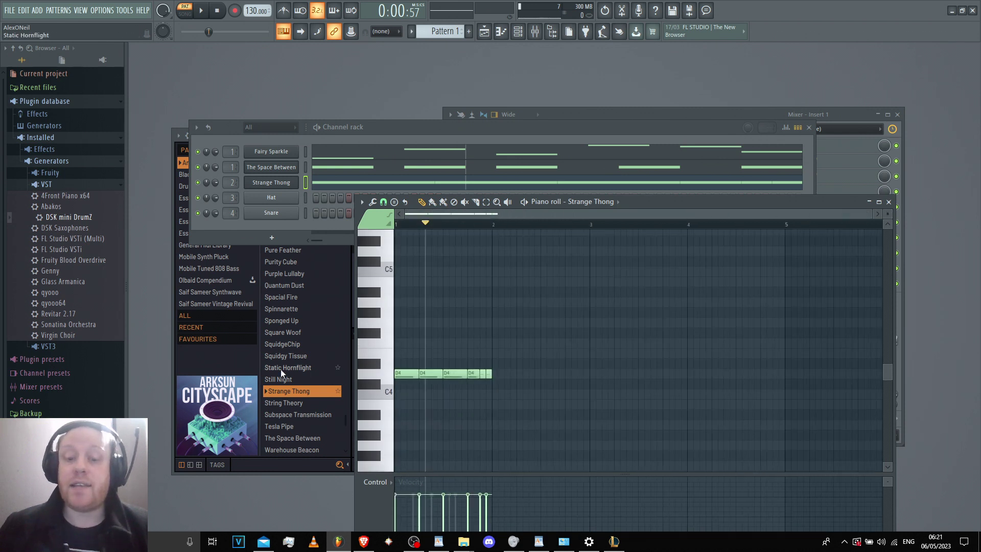
scroll(396, 331, up, 2)
scroll(396, 332, down, 2)
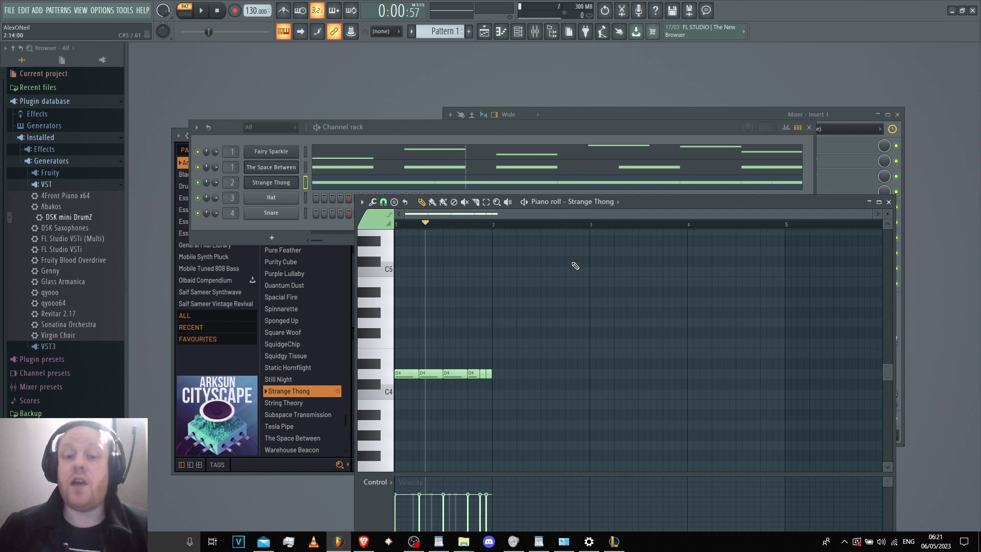
Step: Add, lengthen and delete a short G4 note, then return the song position to 0:00:00
click(495, 323)
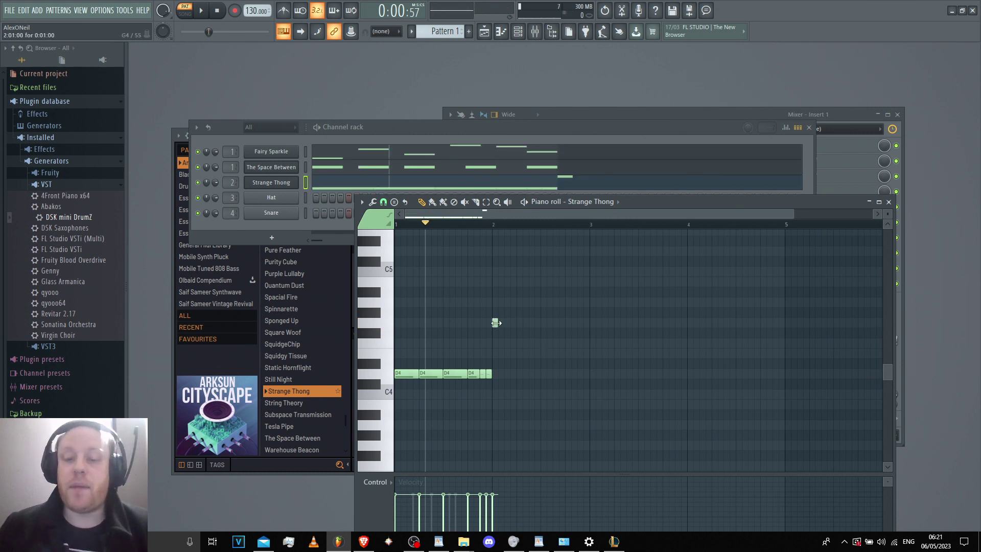
mouse_move(495, 323)
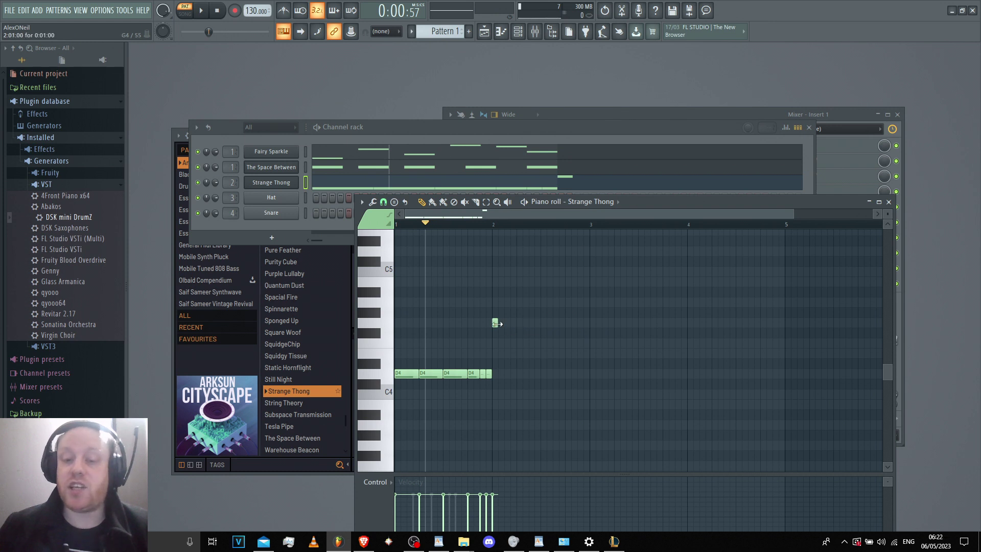
mouse_move(497, 323)
mouse_down()
mouse_move(707, 323)
mouse_move(498, 323)
mouse_up()
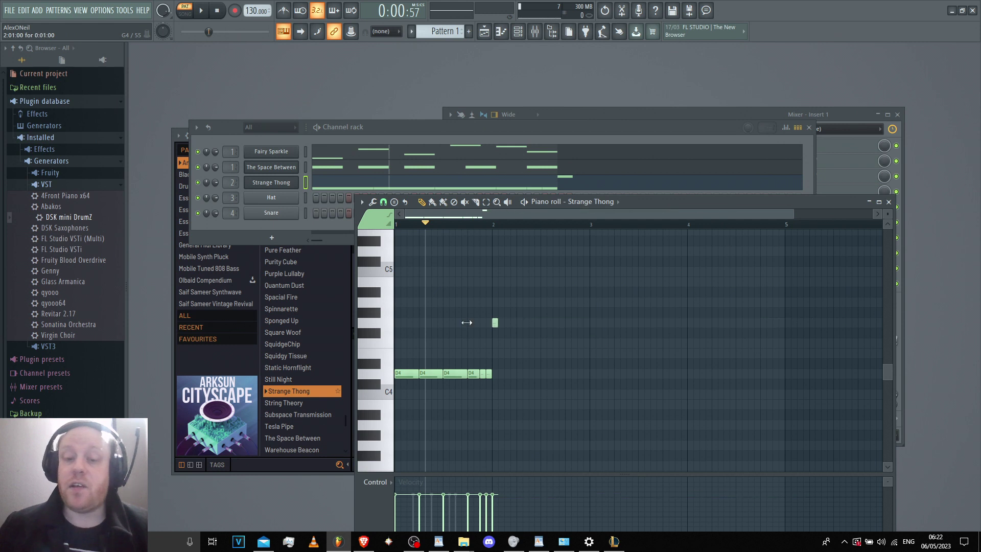
right_click(497, 323)
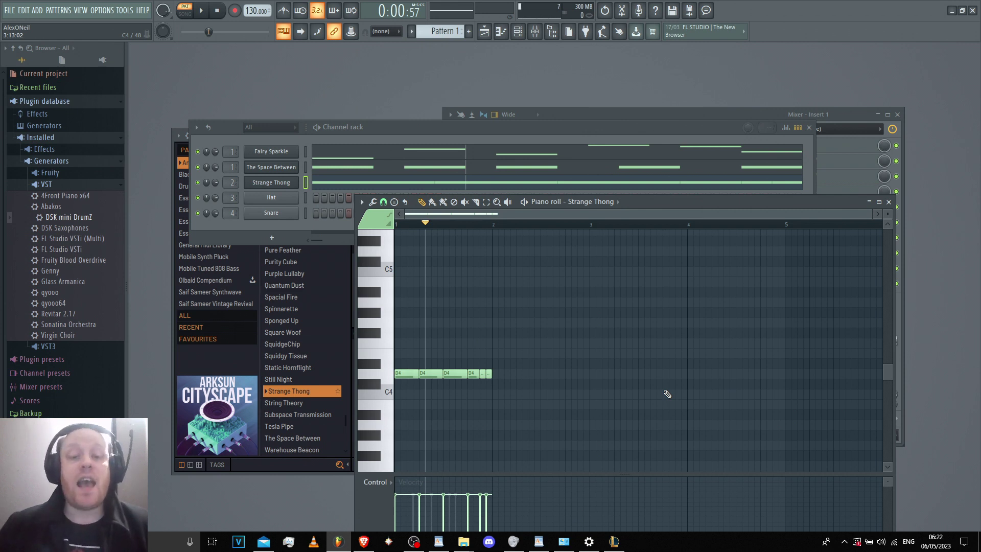
key(space)
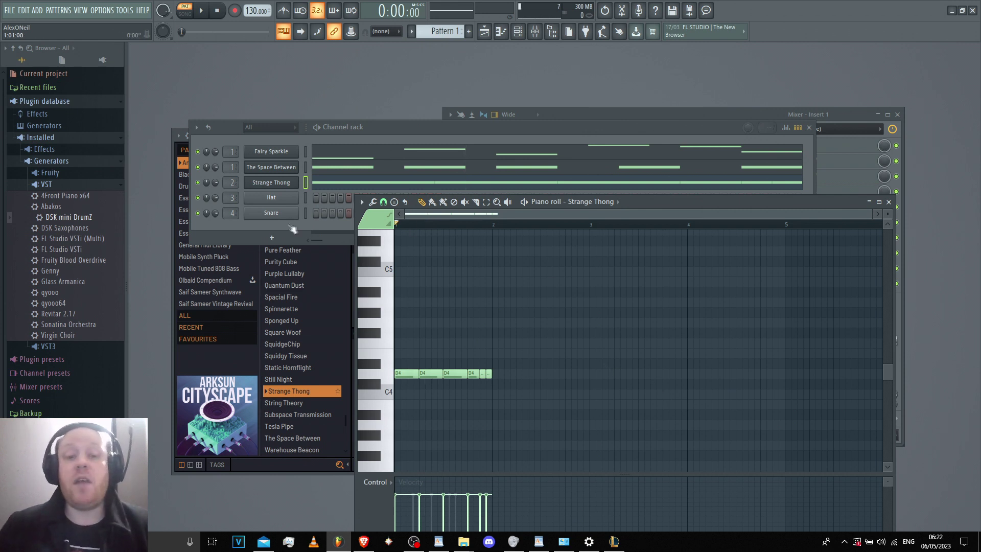